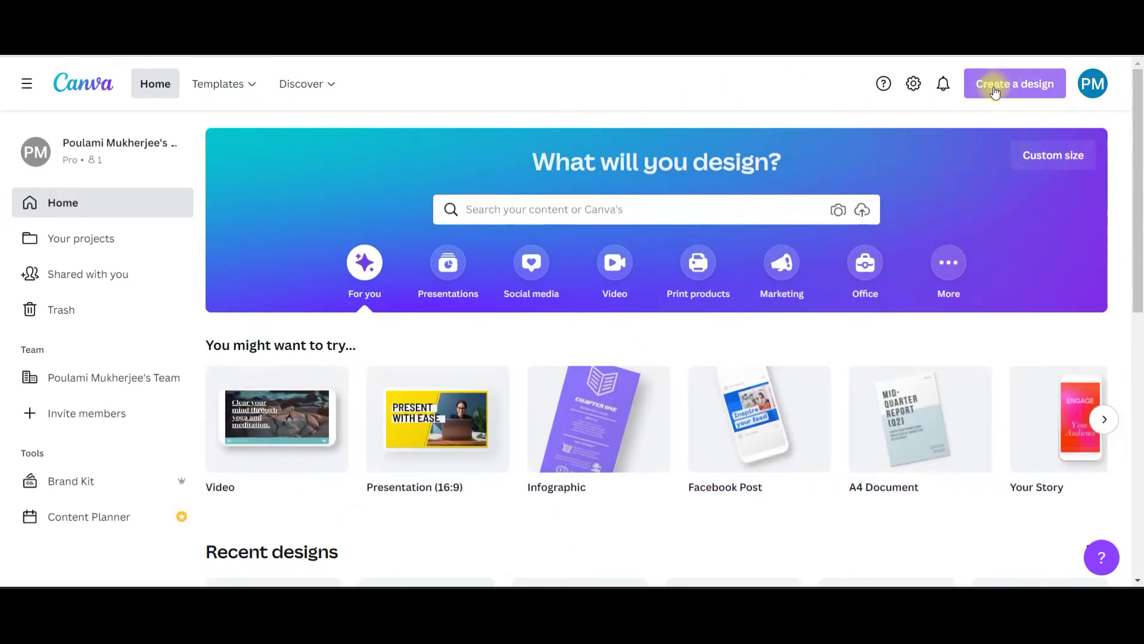
{"action": "left_click", "coordinate": [1014, 87]}
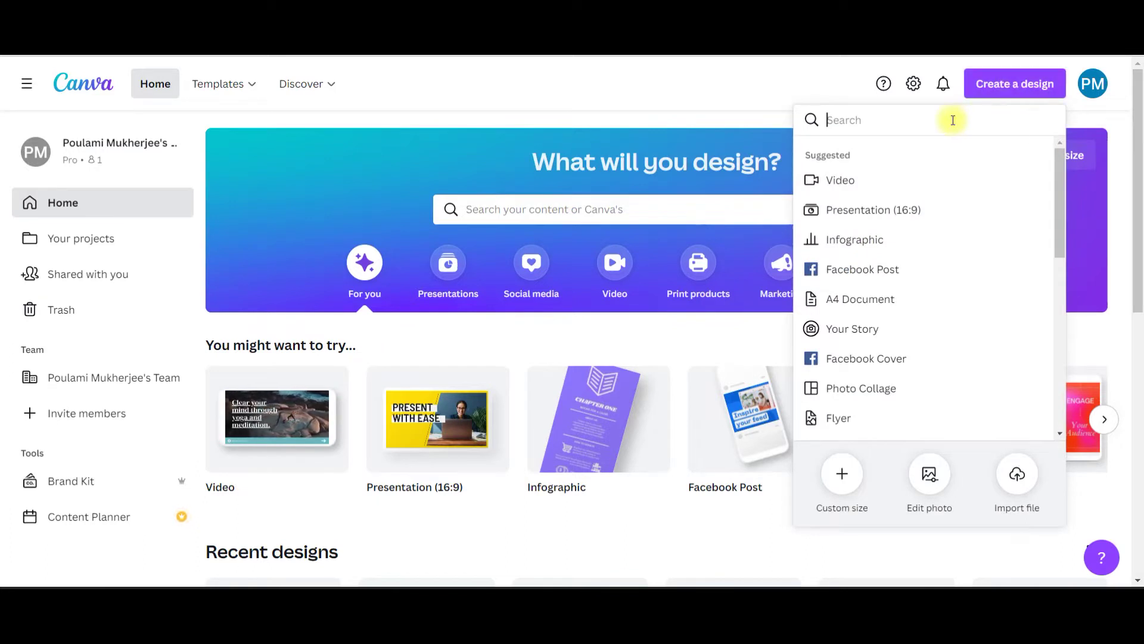
{"action": "type", "text": "Presentat"}
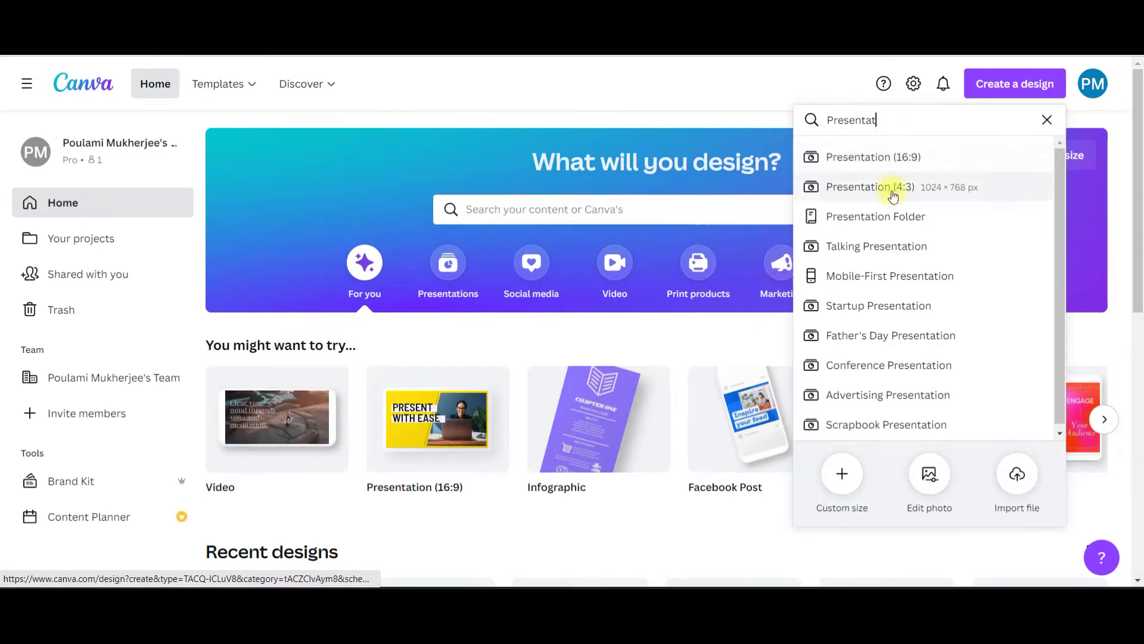
{"action": "left_click", "coordinate": [1047, 120]}
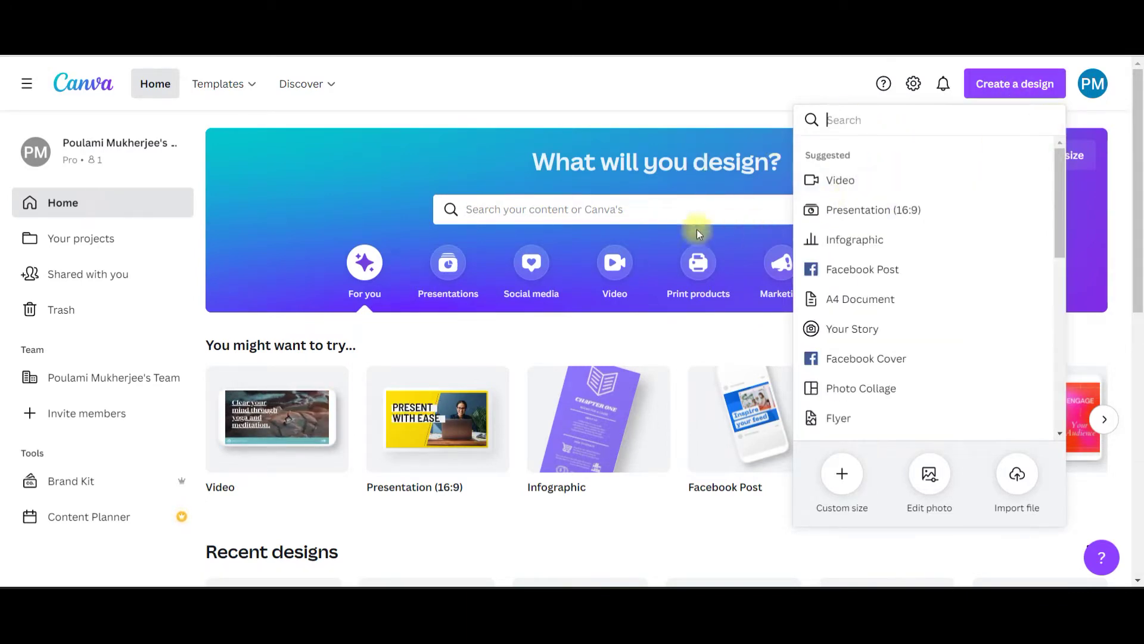
Search the template library for "presentation" using the recent search suggestion
{"action": "left_click", "coordinate": [554, 207]}
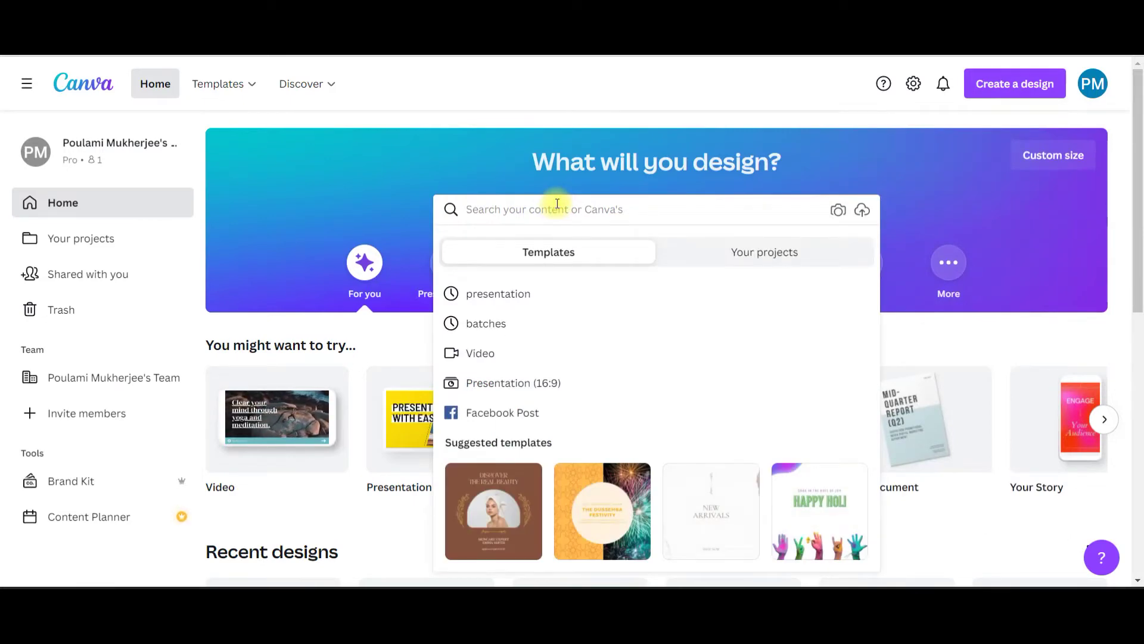
{"action": "left_click", "coordinate": [498, 293]}
{"action": "scroll", "coordinate": [99, 203], "scroll_direction": "up", "scroll_amount": 2}
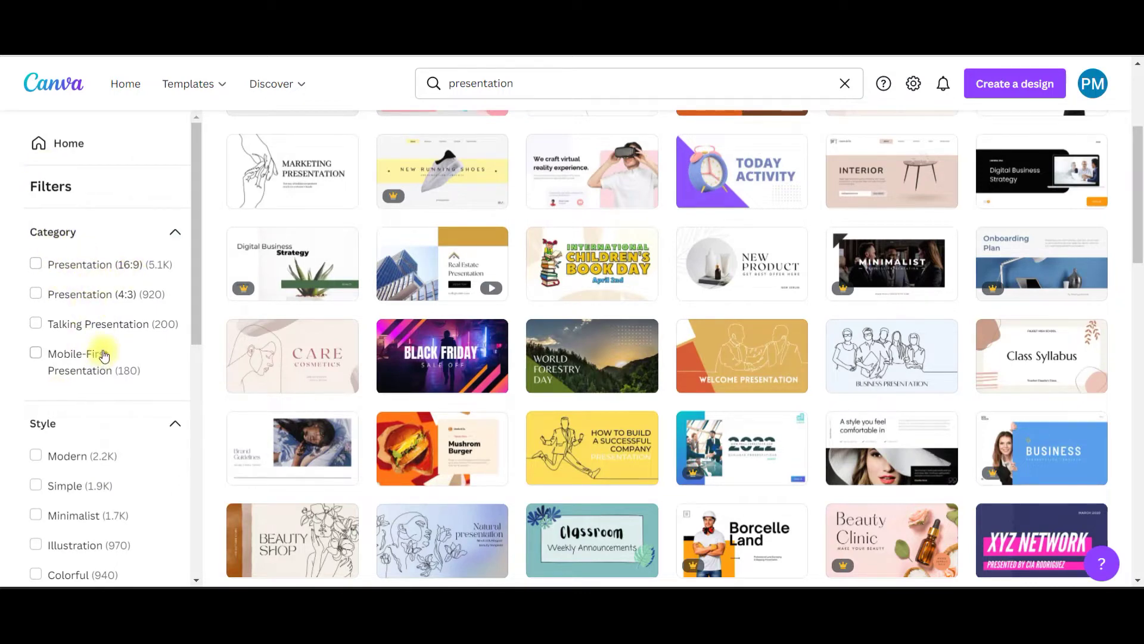
Filter the presentation templates by the Education theme
{"action": "scroll", "coordinate": [106, 348], "scroll_direction": "down", "scroll_amount": 1}
{"action": "scroll", "coordinate": [53, 321], "scroll_direction": "down", "scroll_amount": 2}
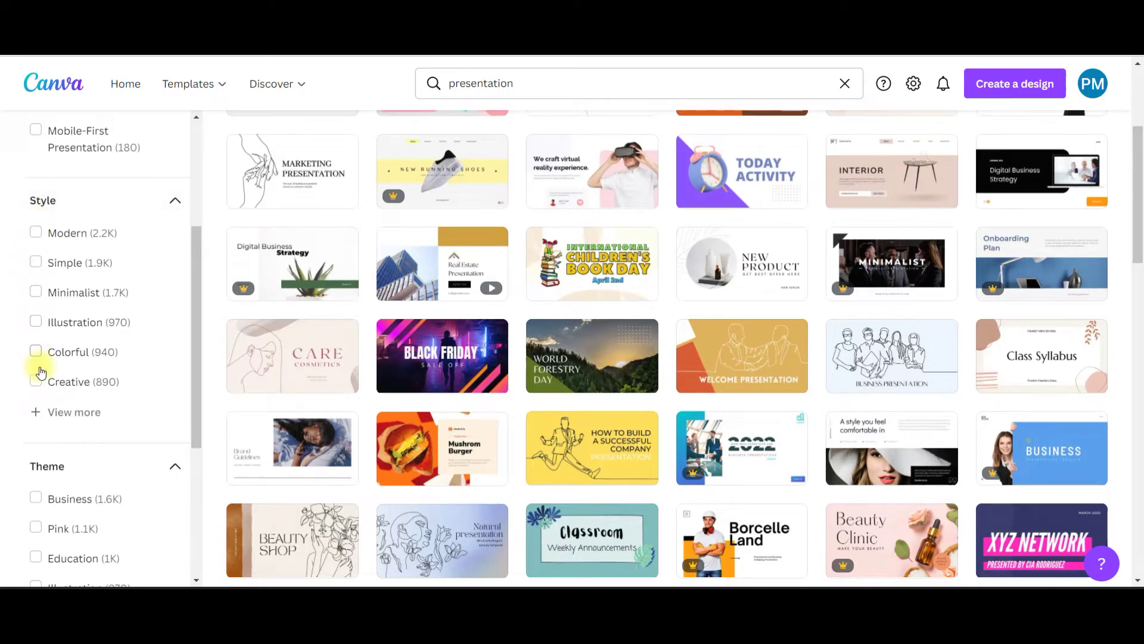
{"action": "scroll", "coordinate": [88, 292], "scroll_direction": "down", "scroll_amount": 5}
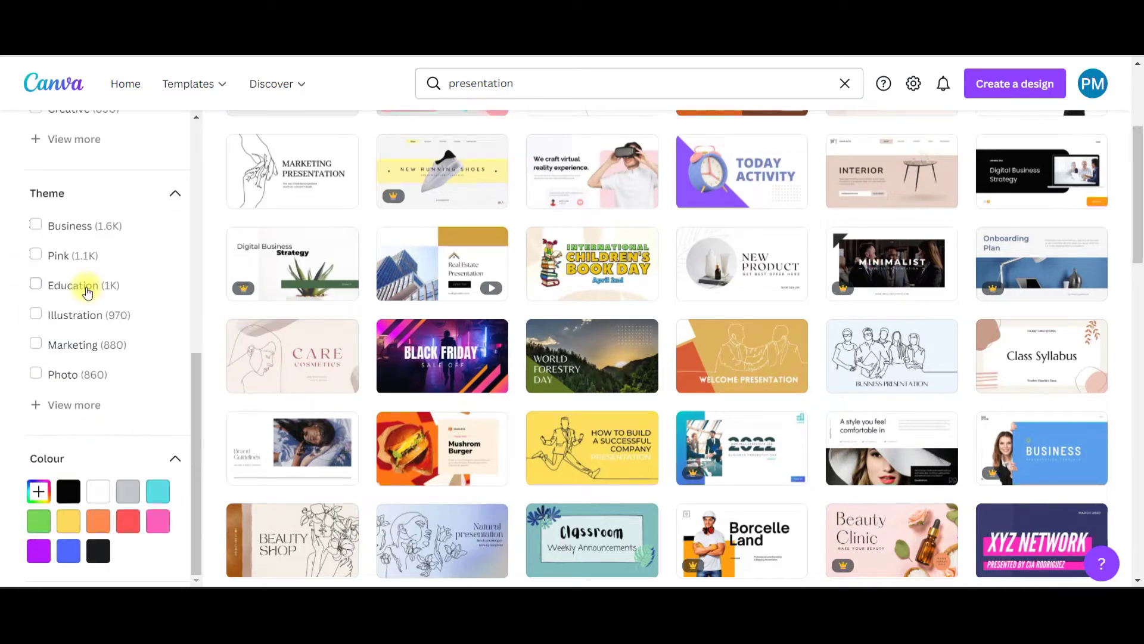
{"action": "left_click", "coordinate": [86, 291]}
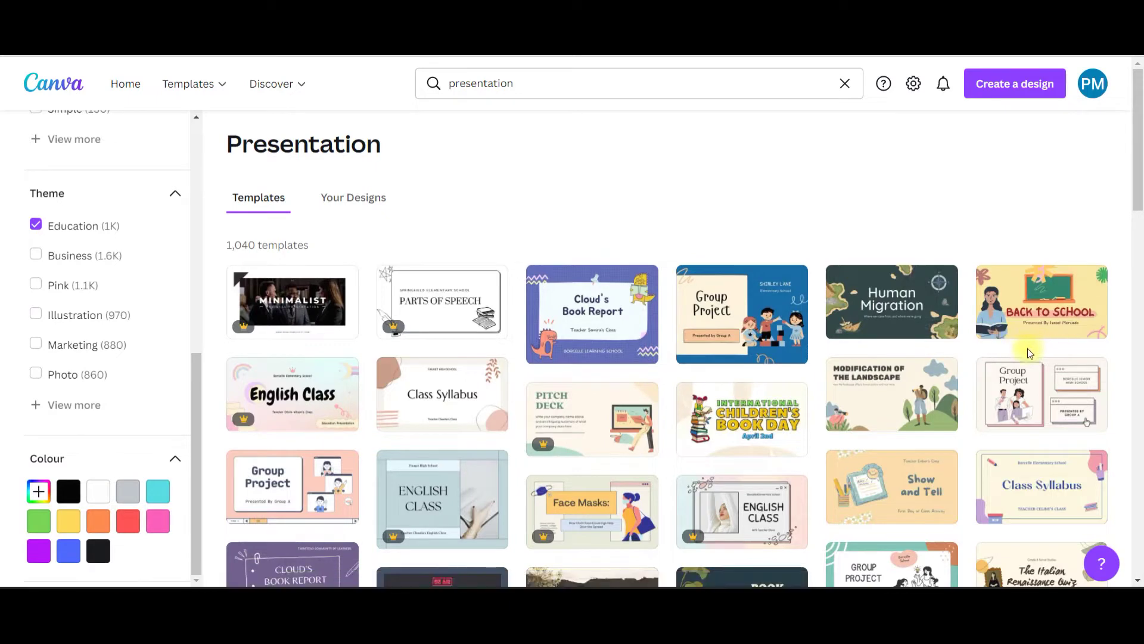
Open the Dark Blue Geography and Culture Education Presentation template for editing and look through its slides
{"action": "scroll", "coordinate": [1024, 354], "scroll_direction": "down", "scroll_amount": 5}
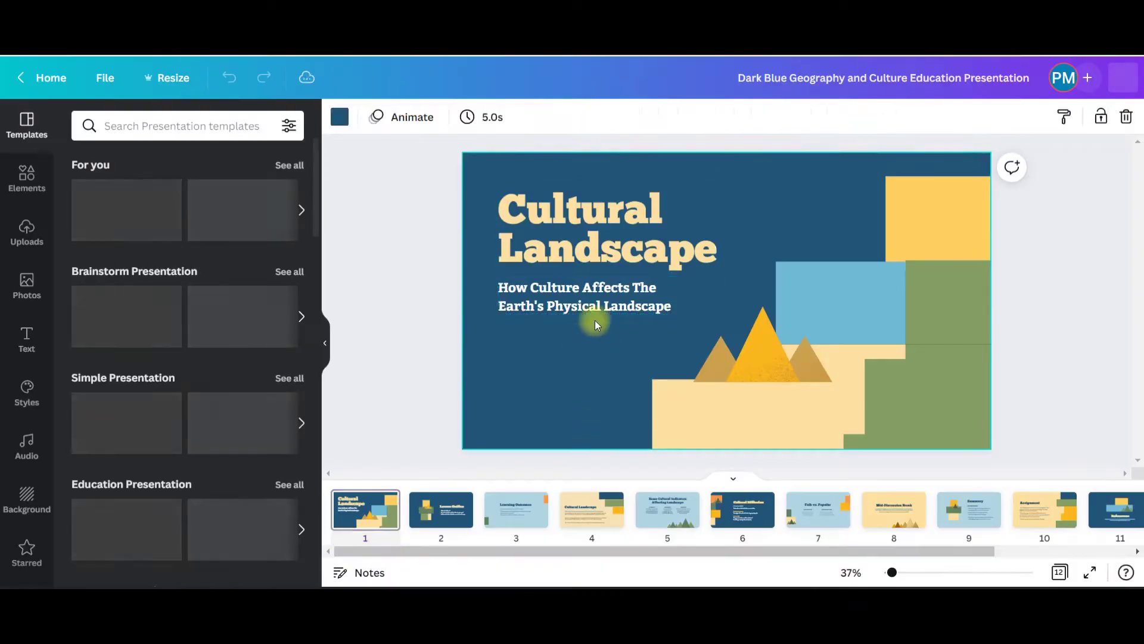
{"action": "double_click", "coordinate": [616, 241]}
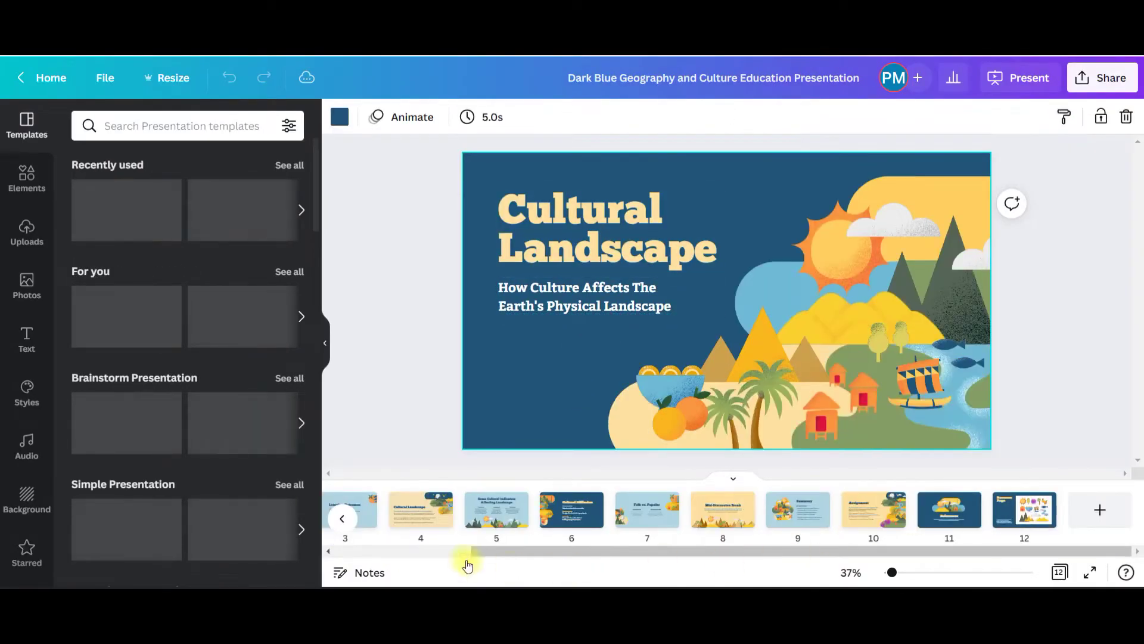
{"action": "left_click", "coordinate": [326, 553]}
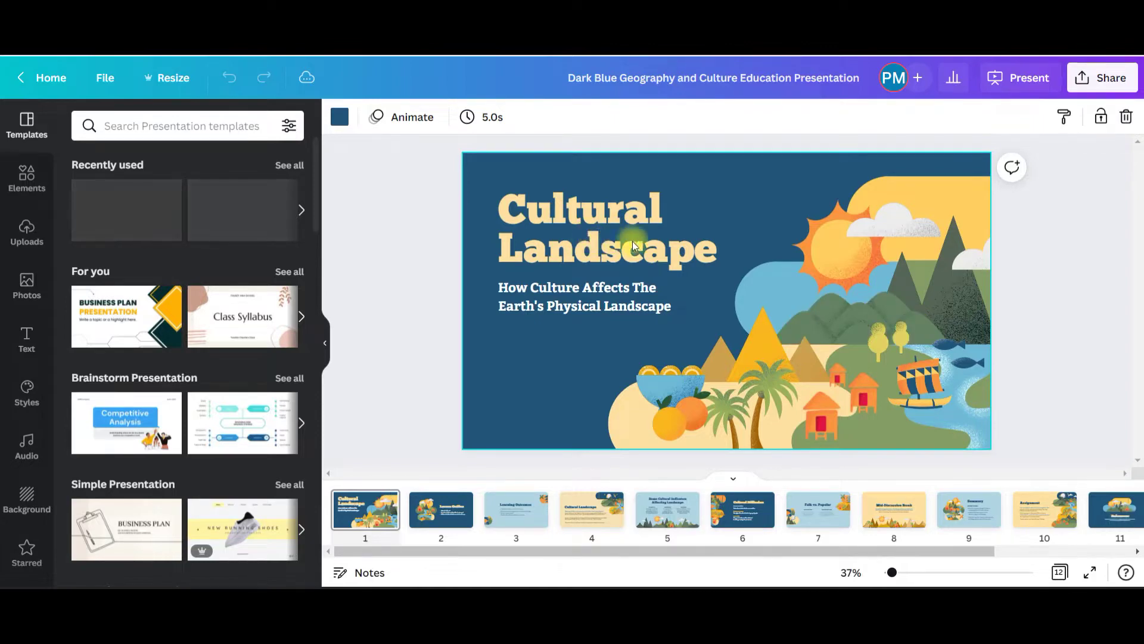
Ungroup the "Cultural Landscape" title and its subtitle on the first slide
{"action": "left_click", "coordinate": [592, 231]}
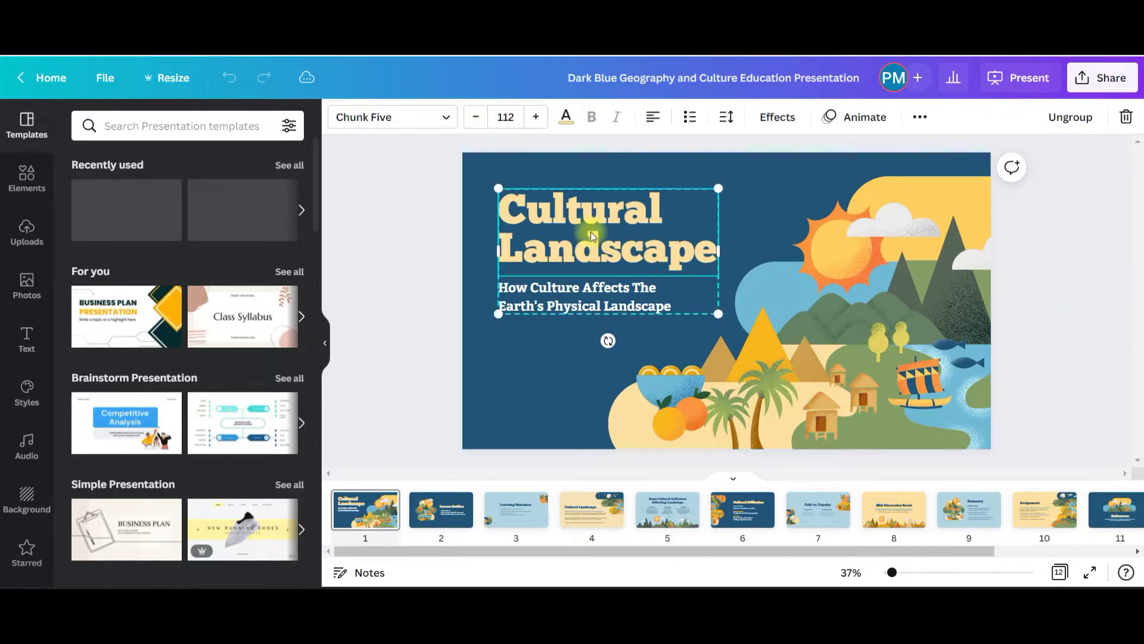
{"action": "left_click", "coordinate": [782, 255]}
{"action": "left_click", "coordinate": [637, 207]}
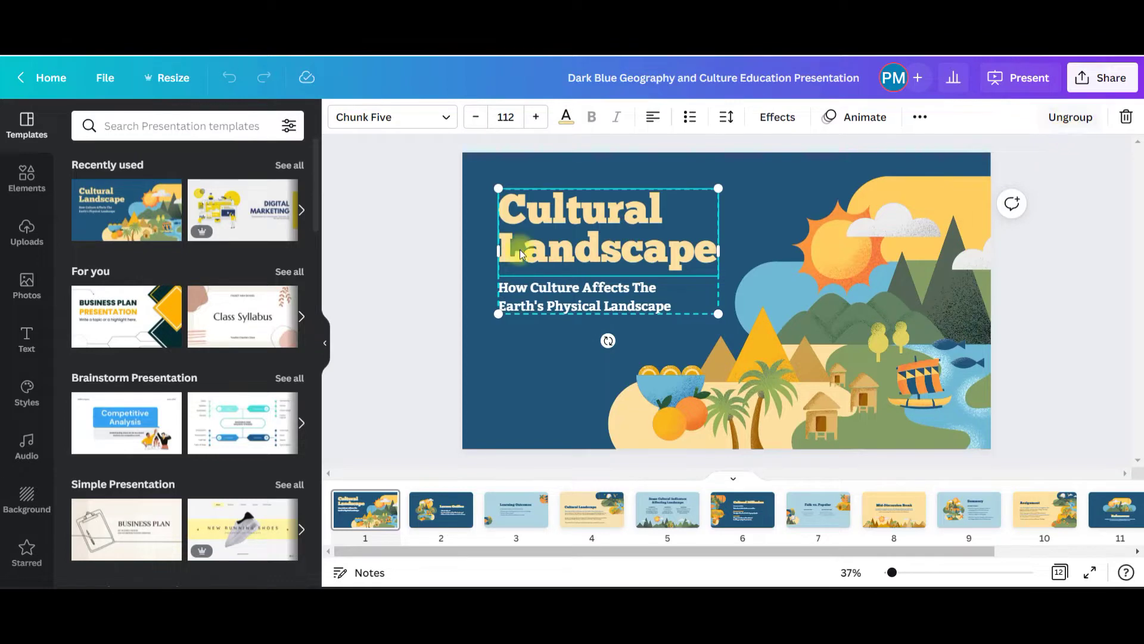
{"action": "left_click", "coordinate": [1071, 119]}
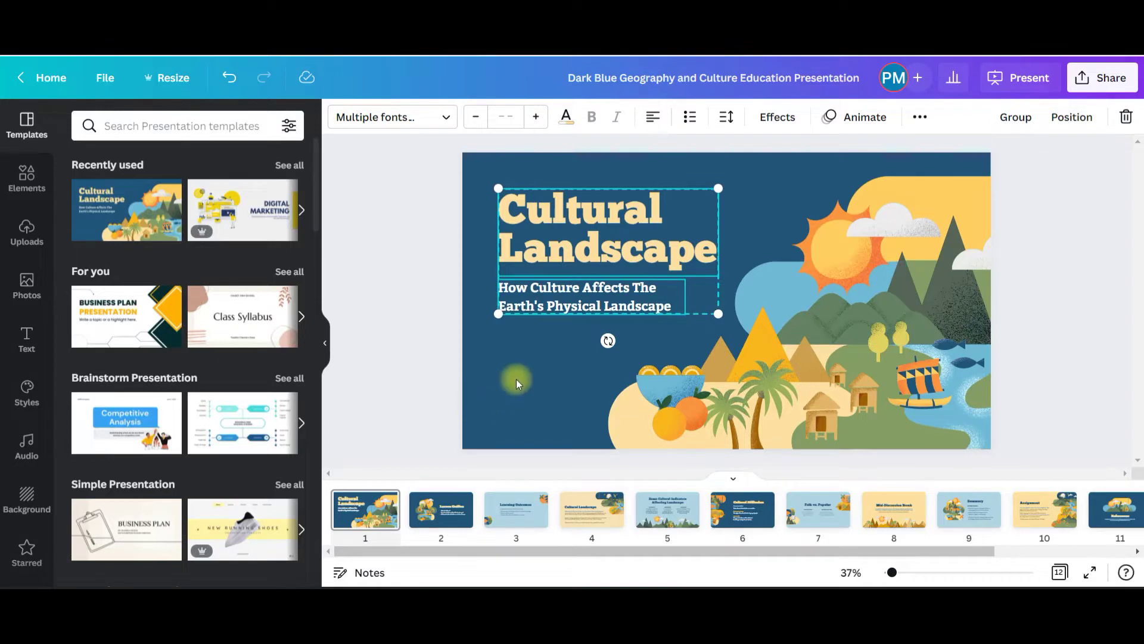
{"action": "left_click", "coordinate": [527, 334]}
Replace the first slide's title with "Effective Communication" and place it above the subtitle, clear of the sun illustration
{"action": "left_click", "coordinate": [559, 220]}
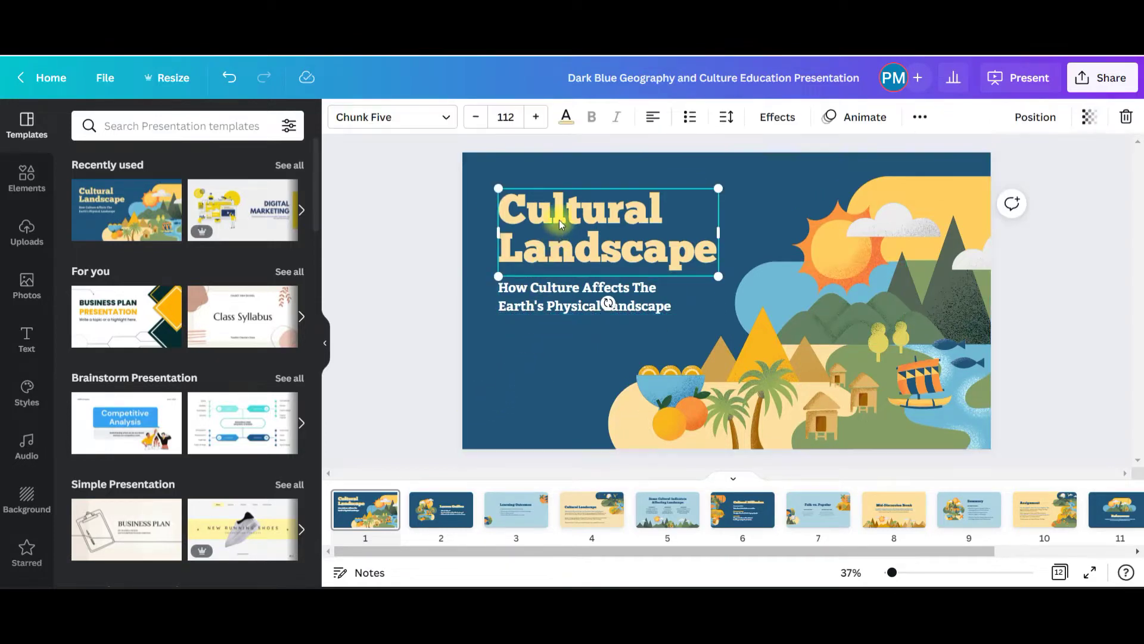
{"action": "left_click", "coordinate": [579, 220]}
{"action": "left_click_drag", "start_coordinate": [499, 206], "coordinate": [721, 249]}
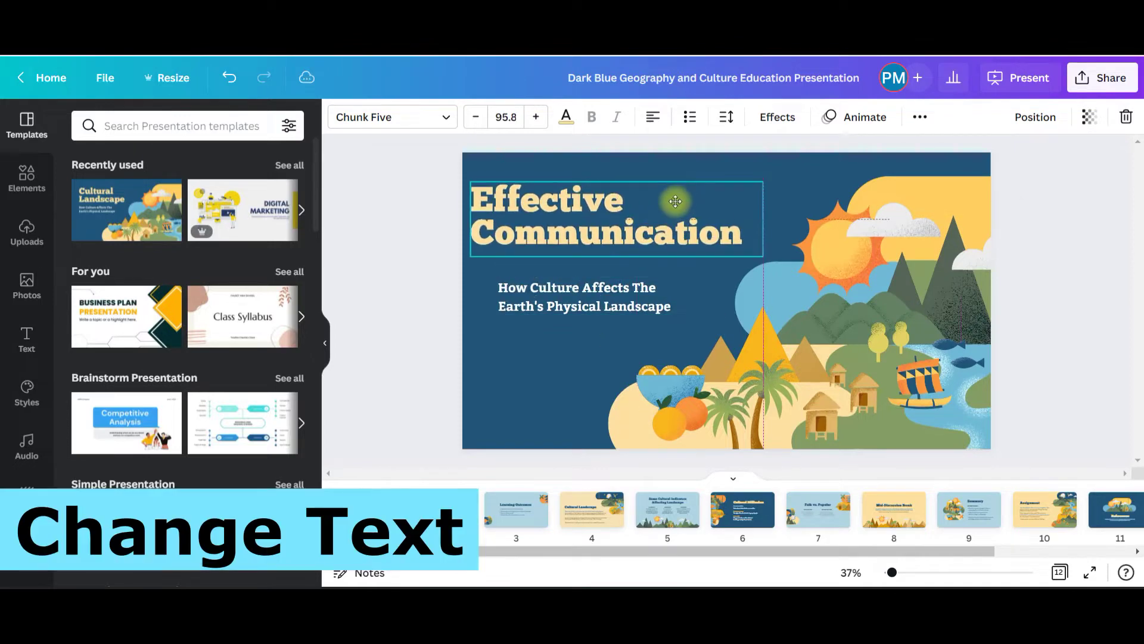
{"action": "left_click_drag", "start_coordinate": [670, 199], "coordinate": [699, 205]}
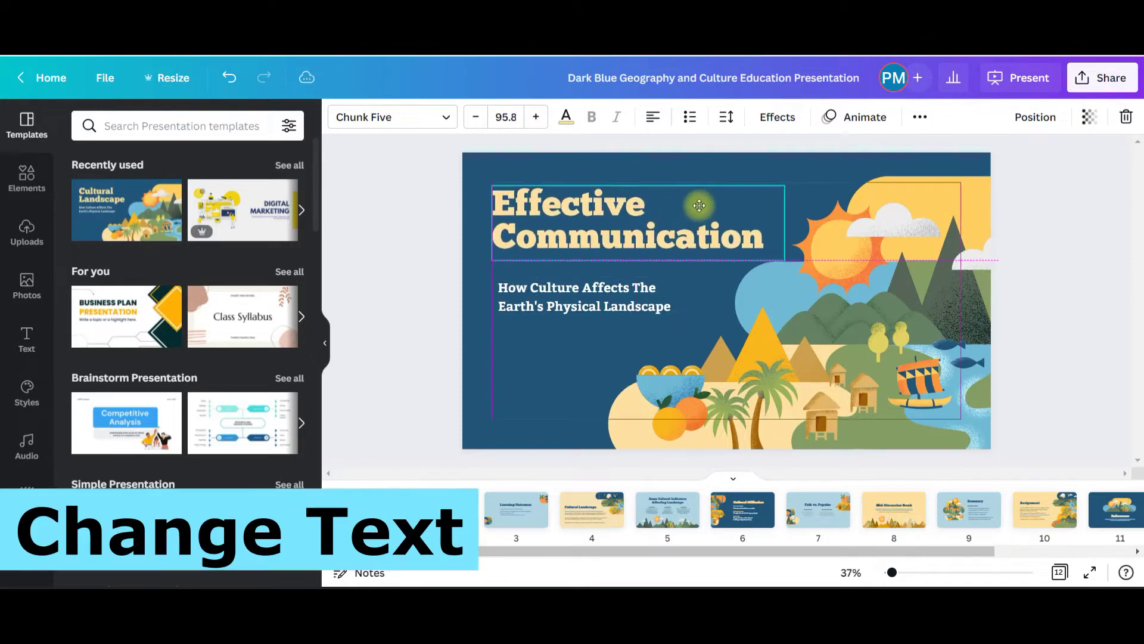
Replace the subtitle on the first slide with "Date: 07/04/2022"
{"action": "left_click", "coordinate": [588, 327]}
{"action": "left_click", "coordinate": [582, 295]}
{"action": "left_click", "coordinate": [582, 296]}
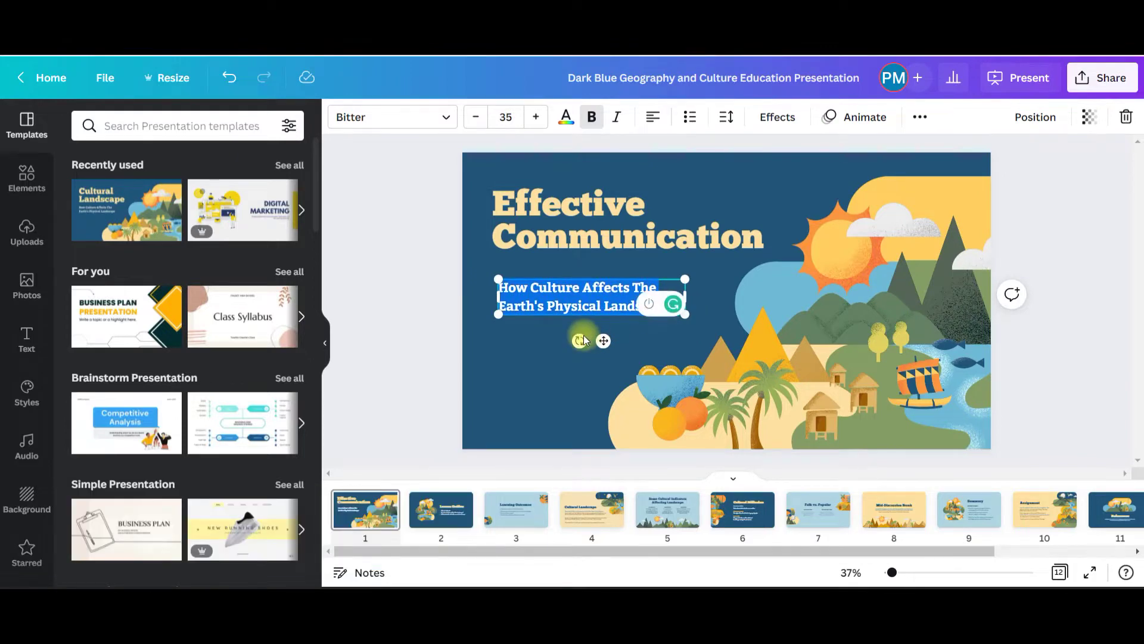
{"action": "key", "text": "BackSpace"}
{"action": "type", "text": "Date: 07/04/2022"}
{"action": "left_click", "coordinate": [1105, 353]}
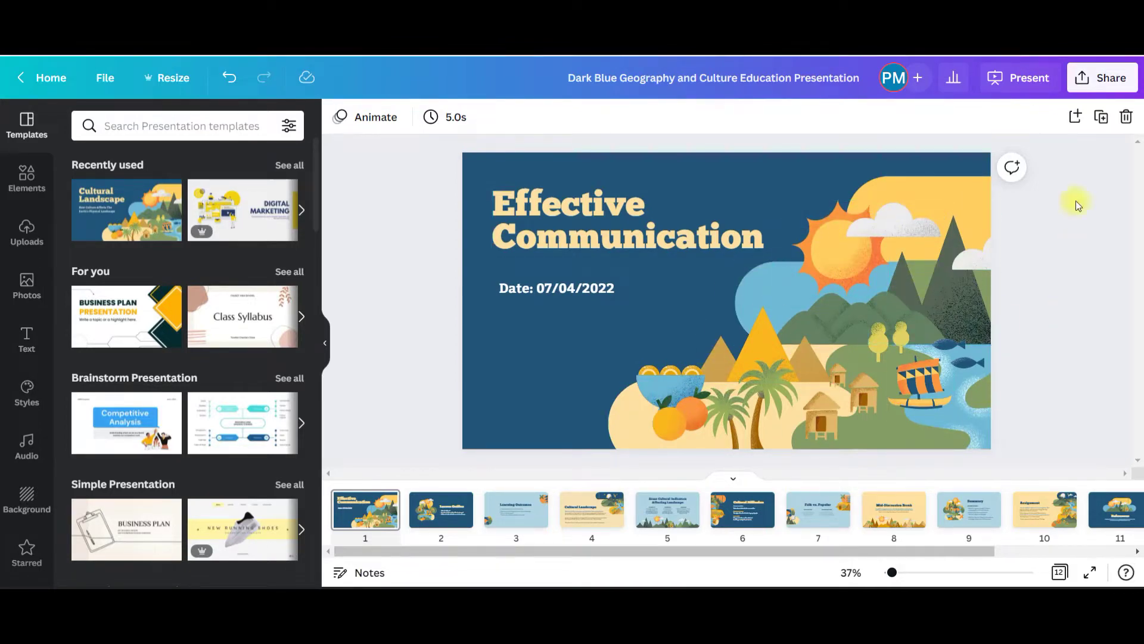
View the replacement colours available for the dark blue of the sailing boat graphic
{"action": "left_click", "coordinate": [915, 384]}
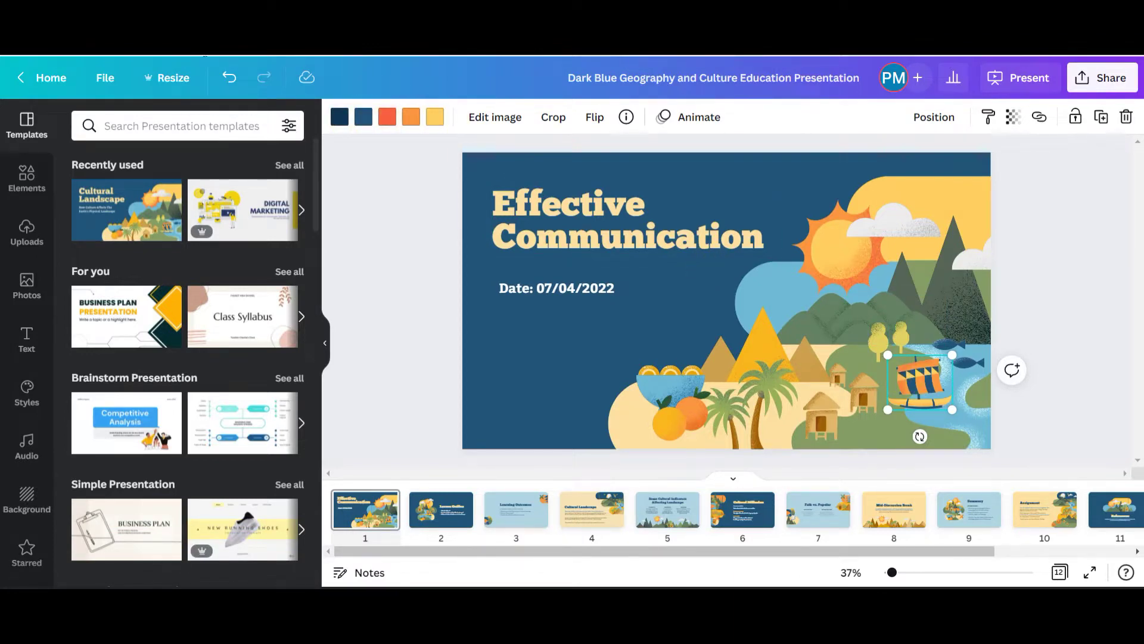
{"action": "left_click", "coordinate": [338, 127]}
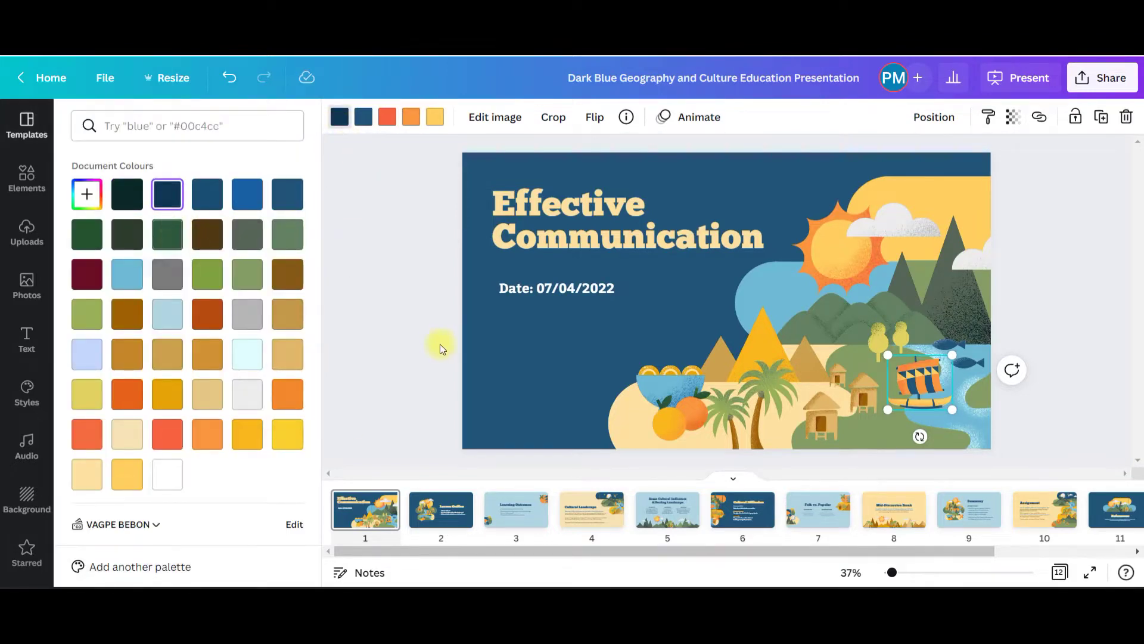
{"action": "key", "text": "Escape"}
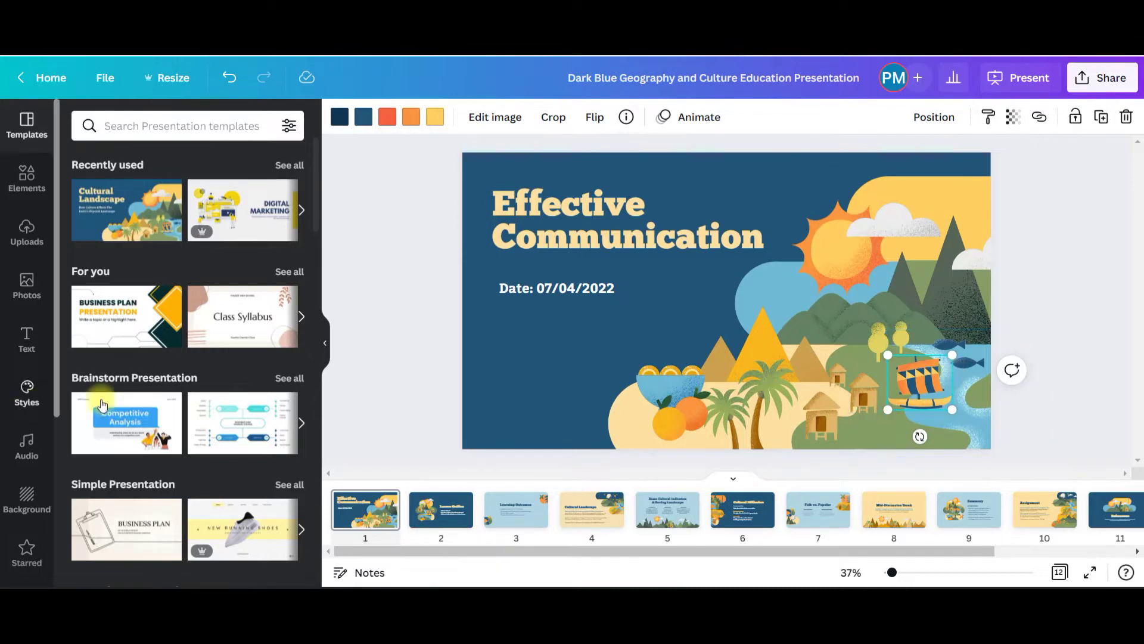
Browse the presentation template categories and look through all Company Presentation templates
{"action": "scroll", "coordinate": [238, 348], "scroll_direction": "down", "scroll_amount": 3}
{"action": "scroll", "coordinate": [238, 349], "scroll_direction": "up", "scroll_amount": 3}
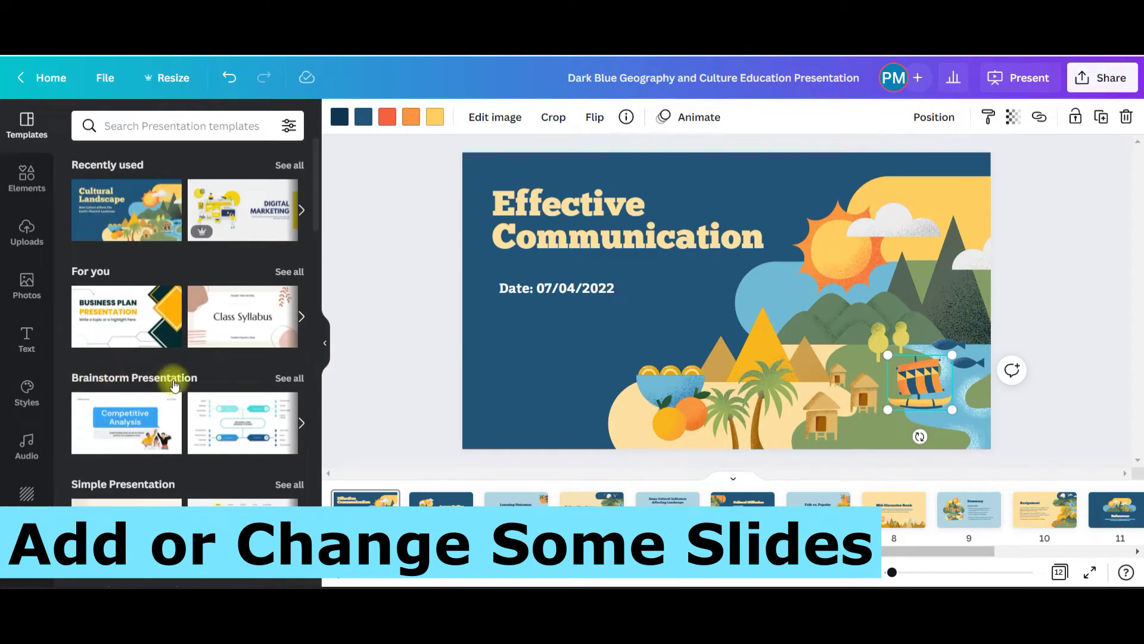
{"action": "scroll", "coordinate": [121, 422], "scroll_direction": "down", "scroll_amount": 2}
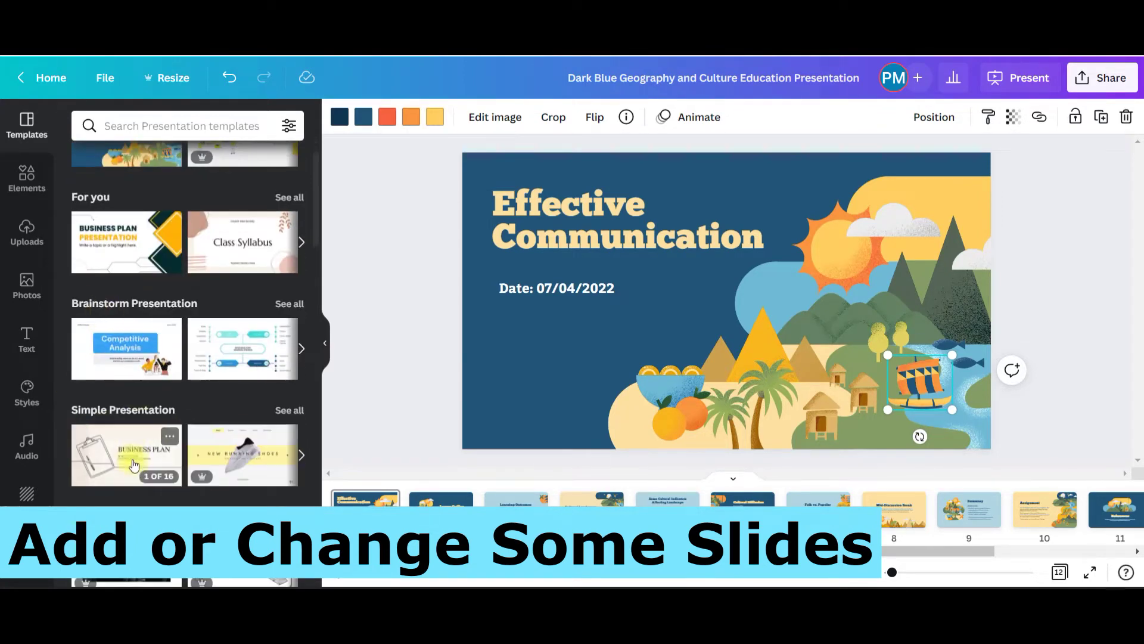
{"action": "scroll", "coordinate": [89, 434], "scroll_direction": "down", "scroll_amount": 5}
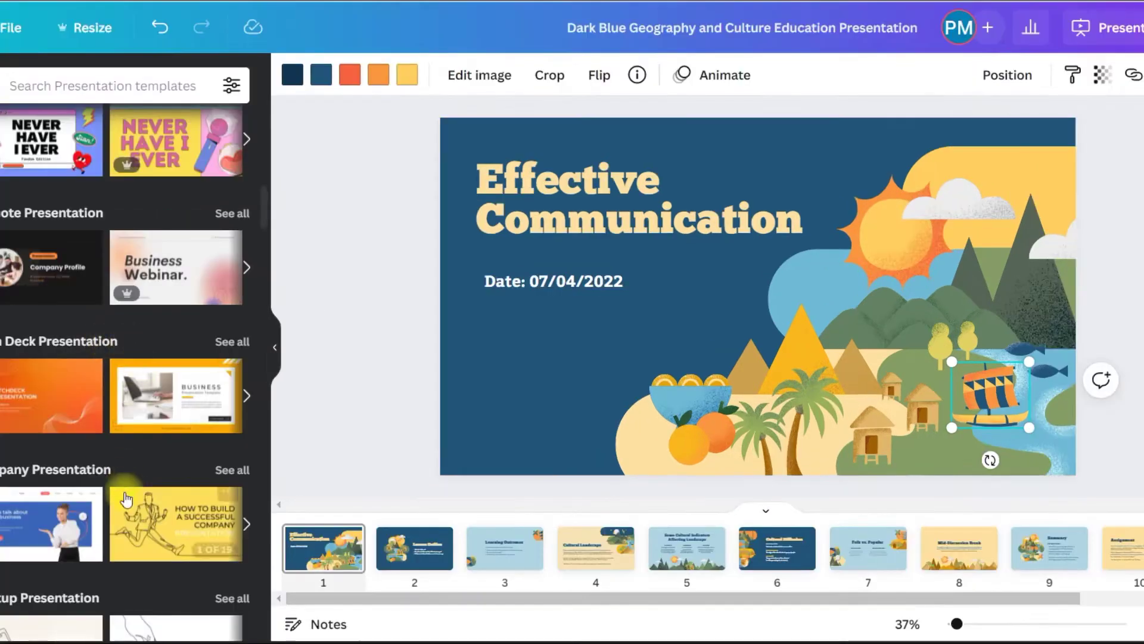
{"action": "scroll", "coordinate": [205, 381], "scroll_direction": "down", "scroll_amount": 2}
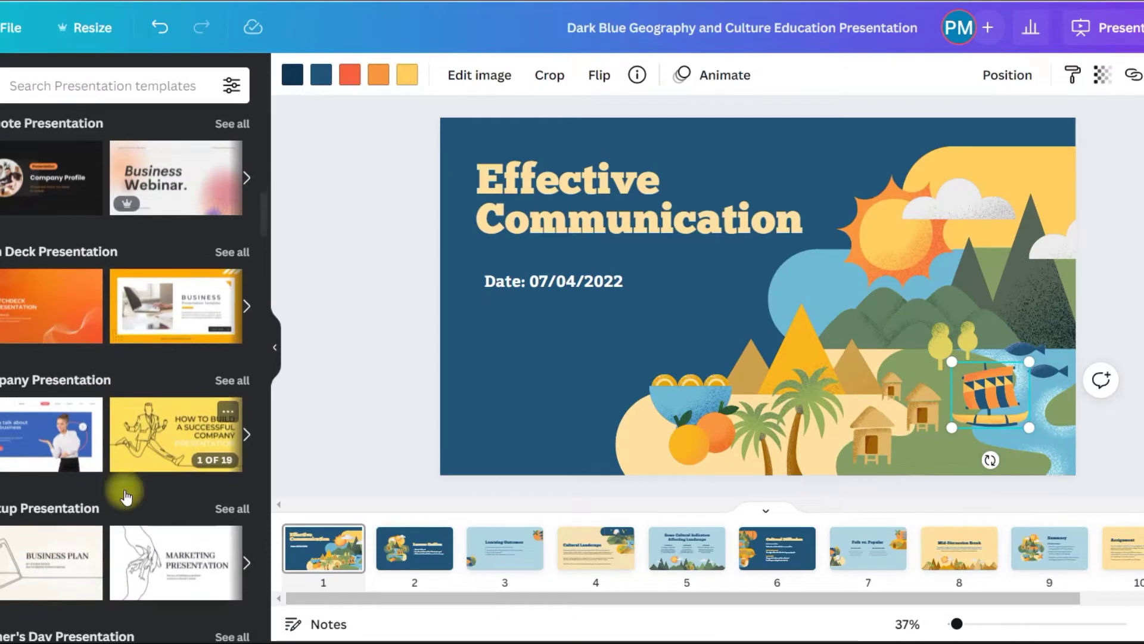
{"action": "left_click", "coordinate": [233, 380]}
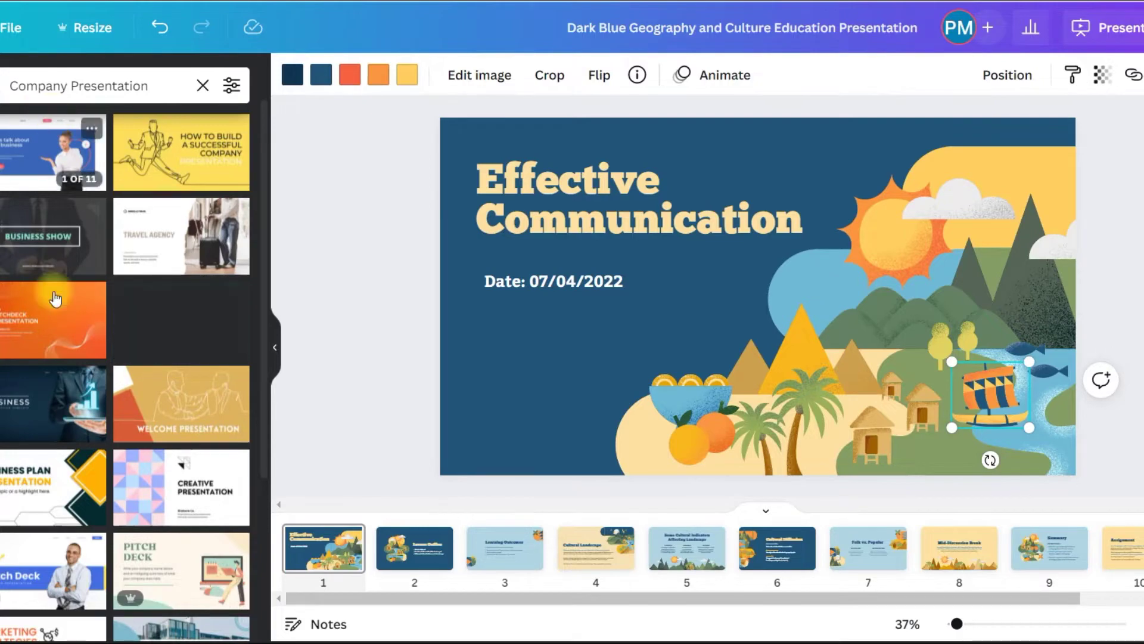
{"action": "scroll", "coordinate": [73, 520], "scroll_direction": "down", "scroll_amount": 4}
{"action": "scroll", "coordinate": [77, 523], "scroll_direction": "down", "scroll_amount": 5}
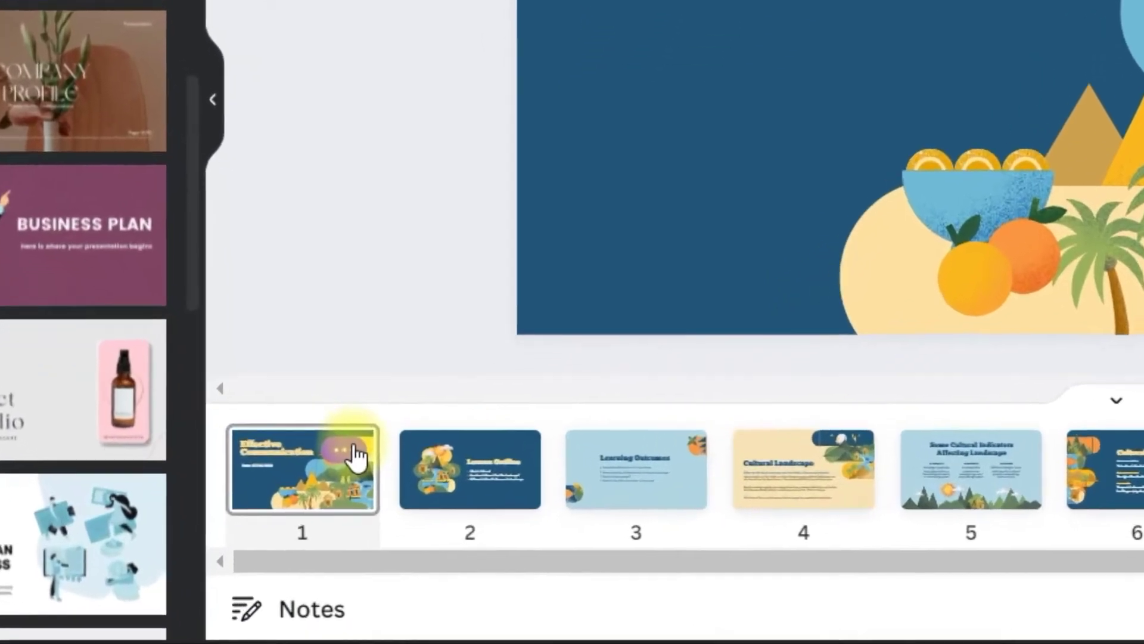
Add a blank page after the first slide and browse the Company Presentation templates for a layout
{"action": "left_click", "coordinate": [356, 454]}
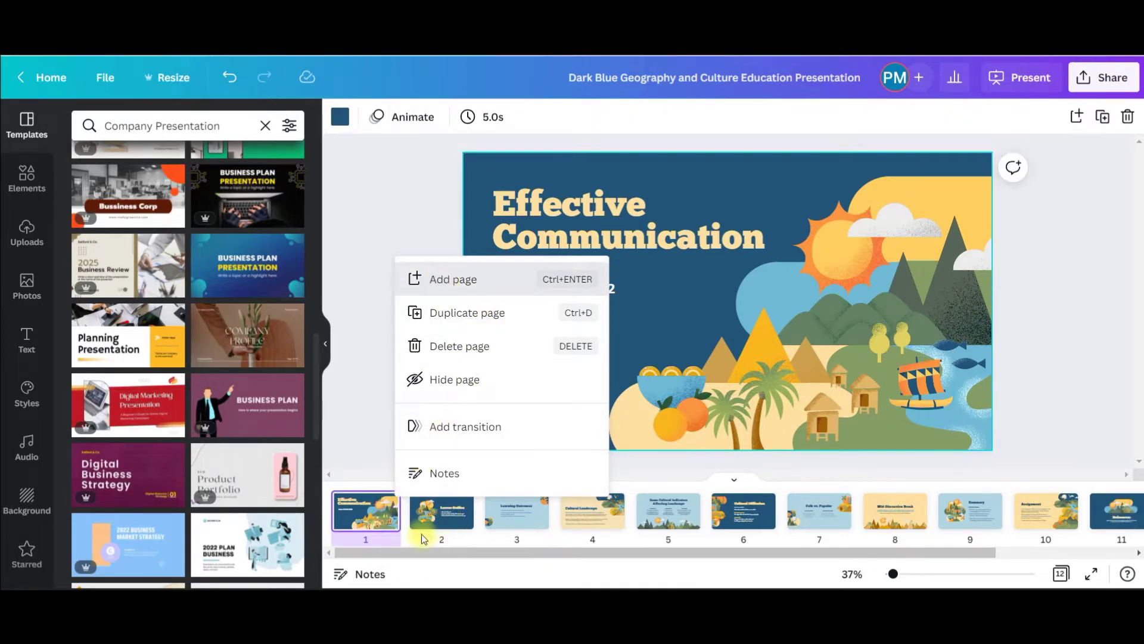
{"action": "key", "text": "ctrl+Return"}
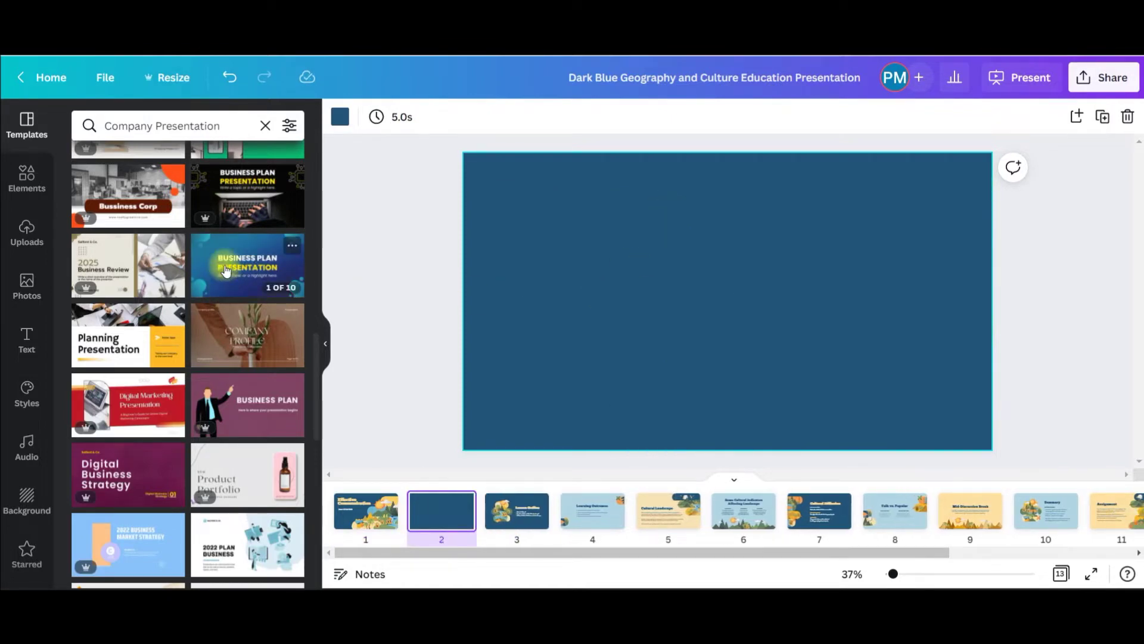
{"action": "scroll", "coordinate": [236, 272], "scroll_direction": "up", "scroll_amount": 1}
{"action": "scroll", "coordinate": [236, 272], "scroll_direction": "up", "scroll_amount": 1}
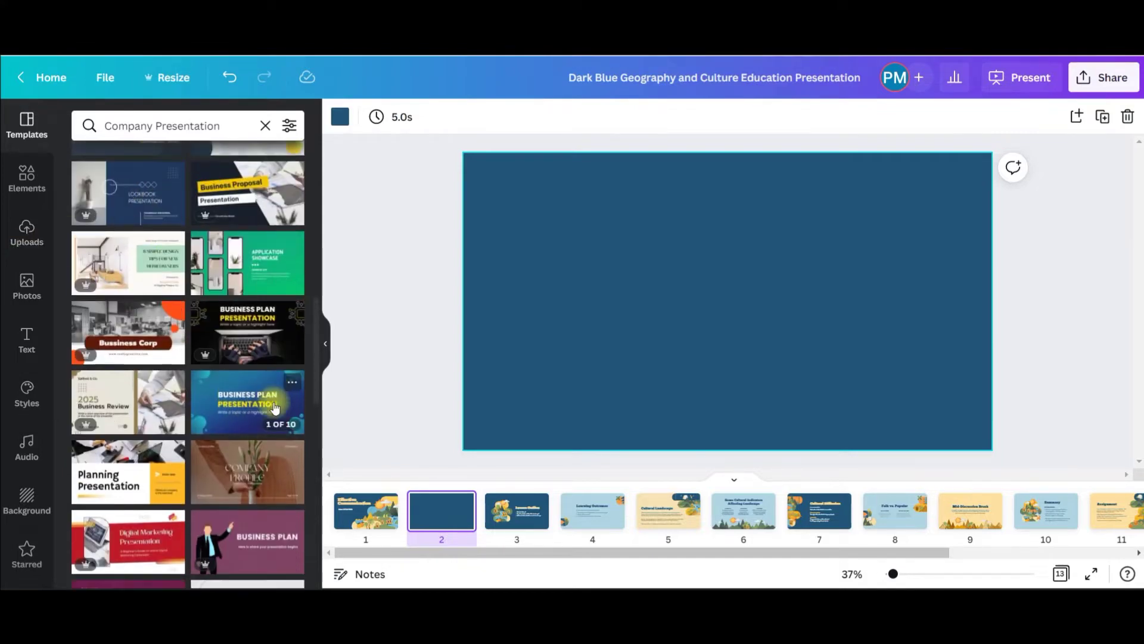